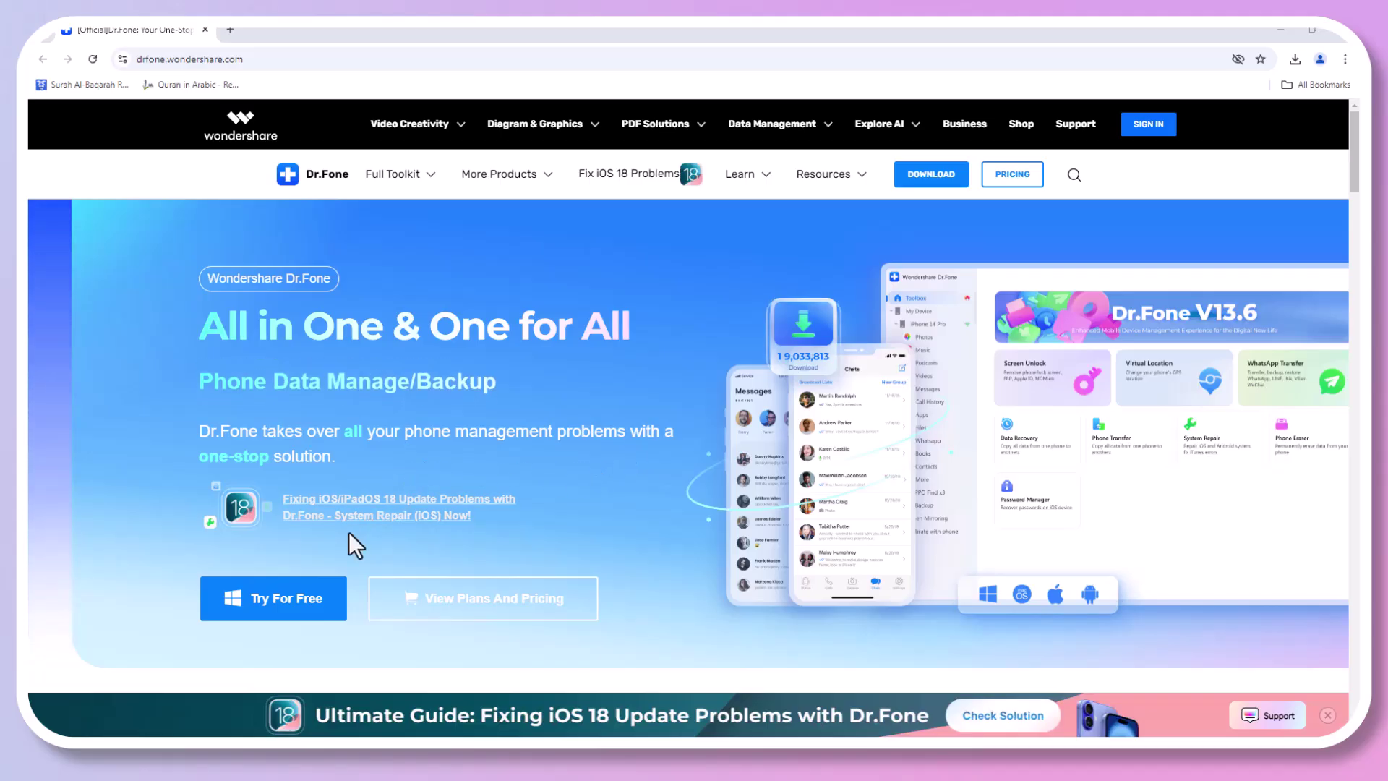
Scroll the Dr.Fone homepage and view the My Device, My Backup and Screen Mirror showcases
scroll(996, 434, down, 5)
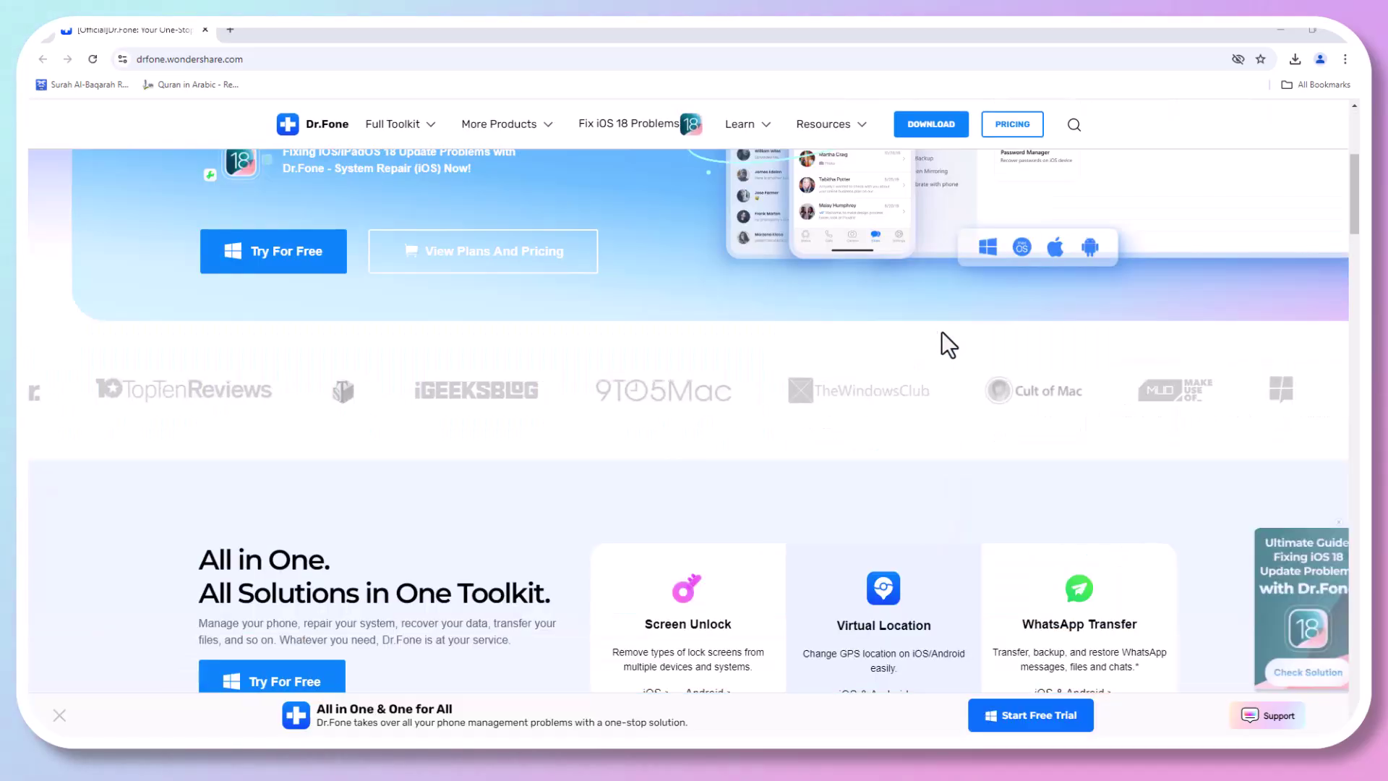
scroll(944, 344, down, 5)
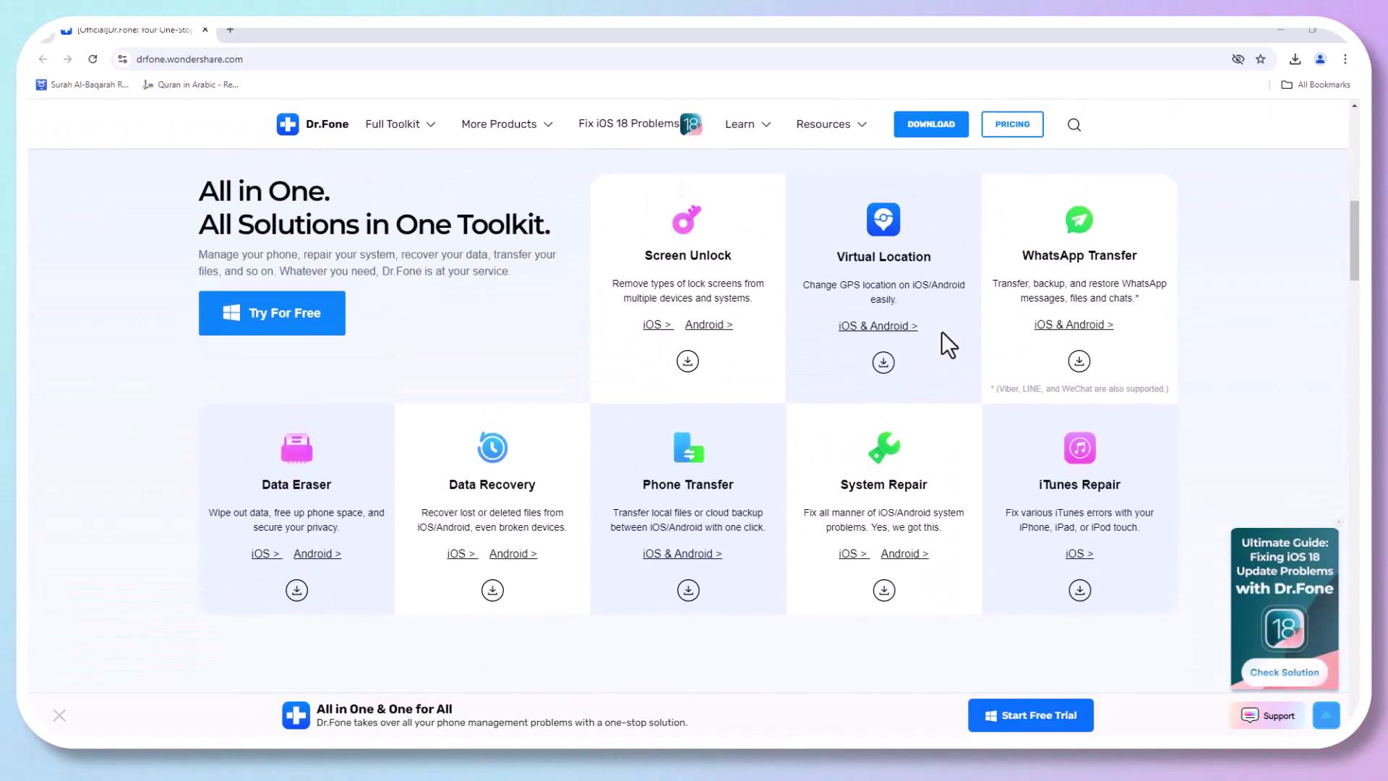
scroll(942, 331, up, 1)
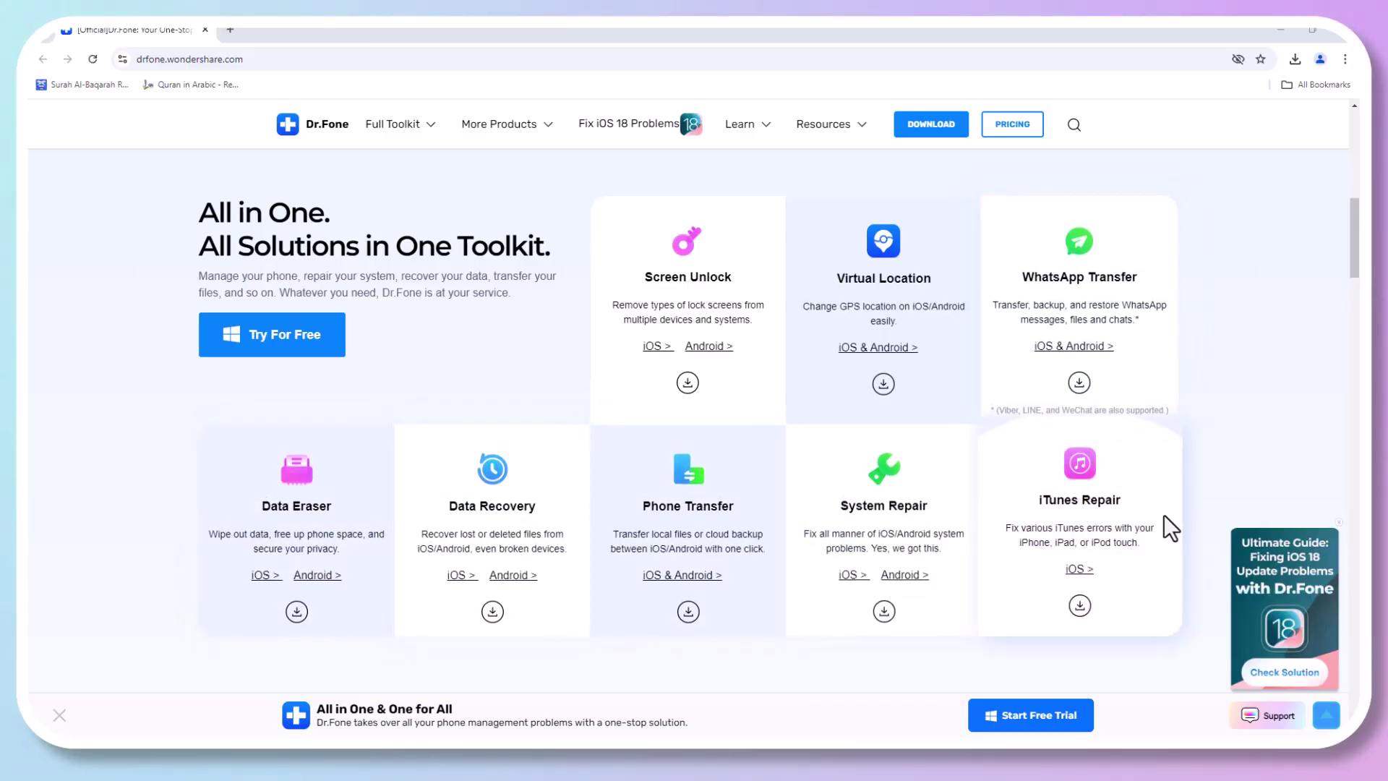
scroll(1164, 515, down, 6)
scroll(1164, 515, up, 1)
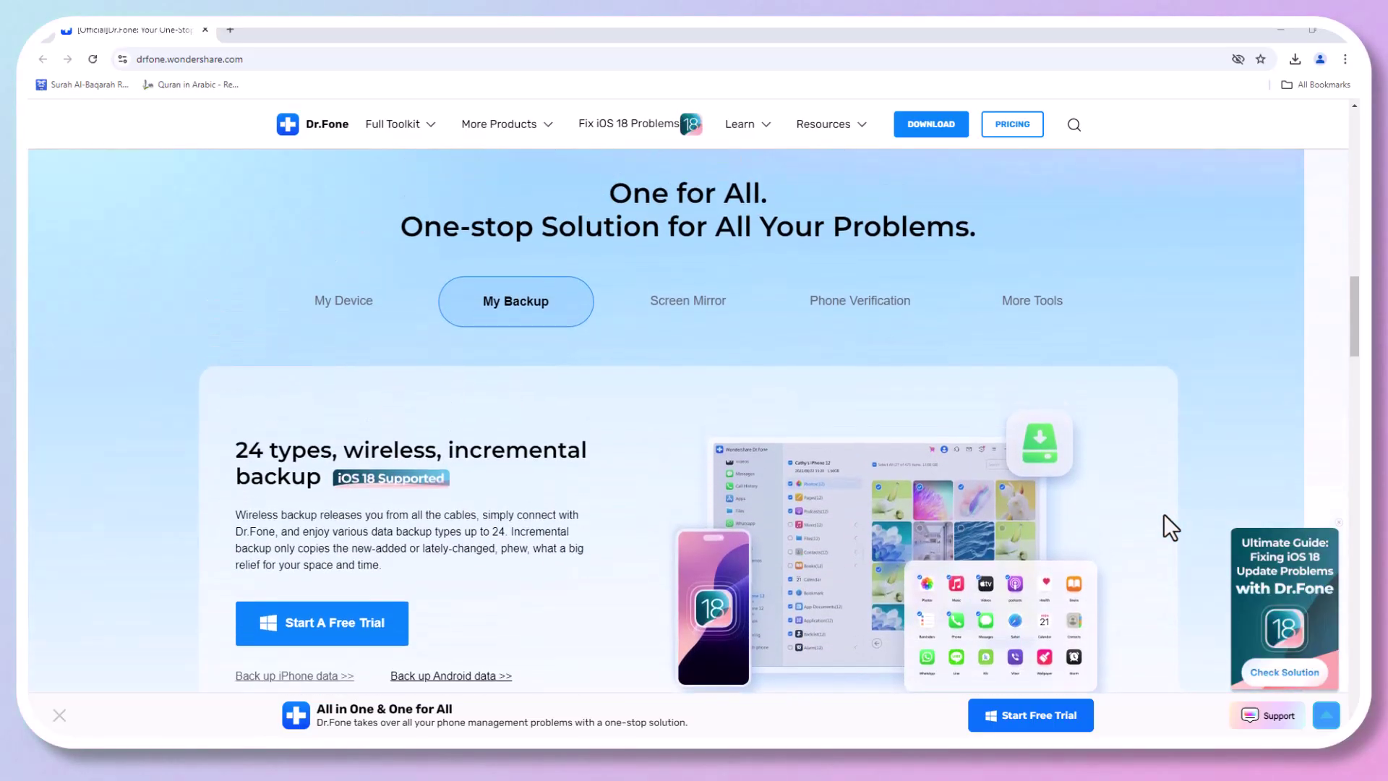
click(336, 303)
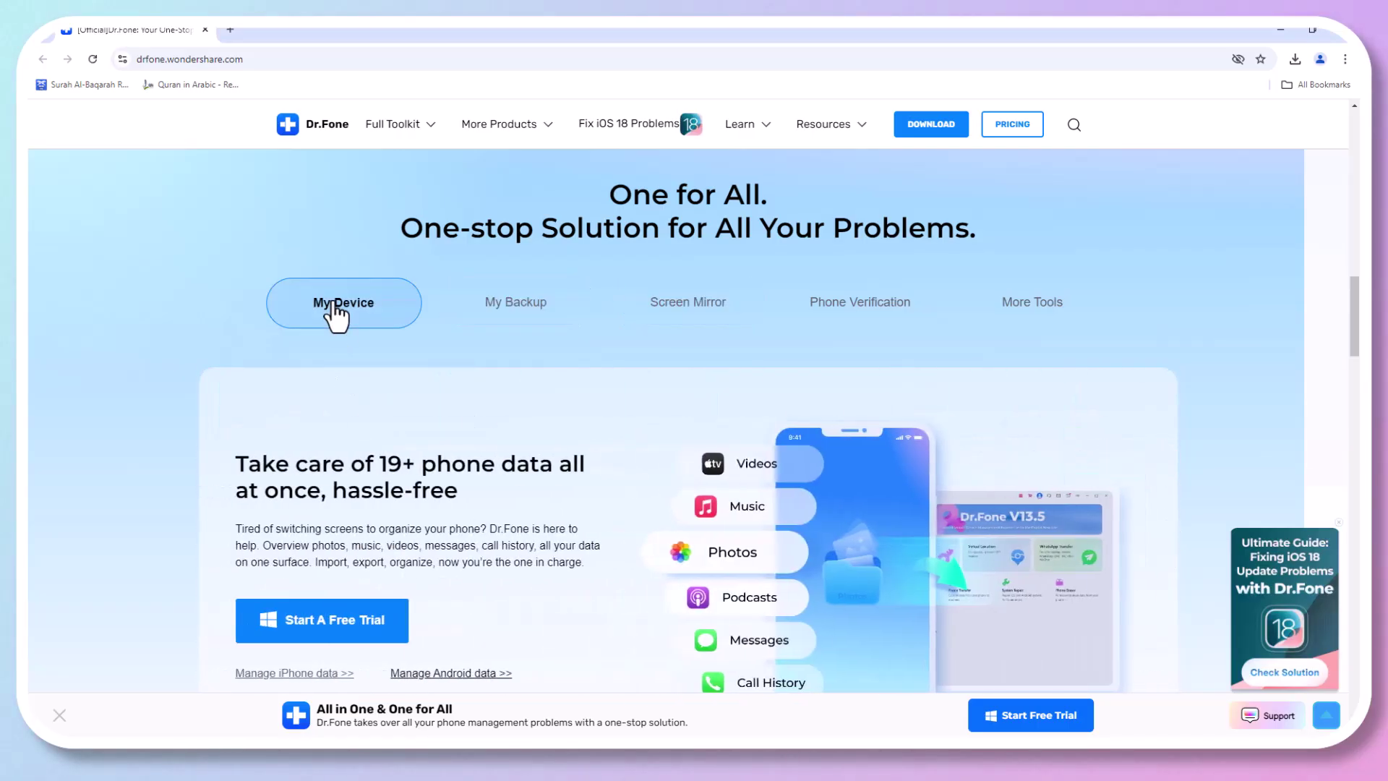
click(533, 316)
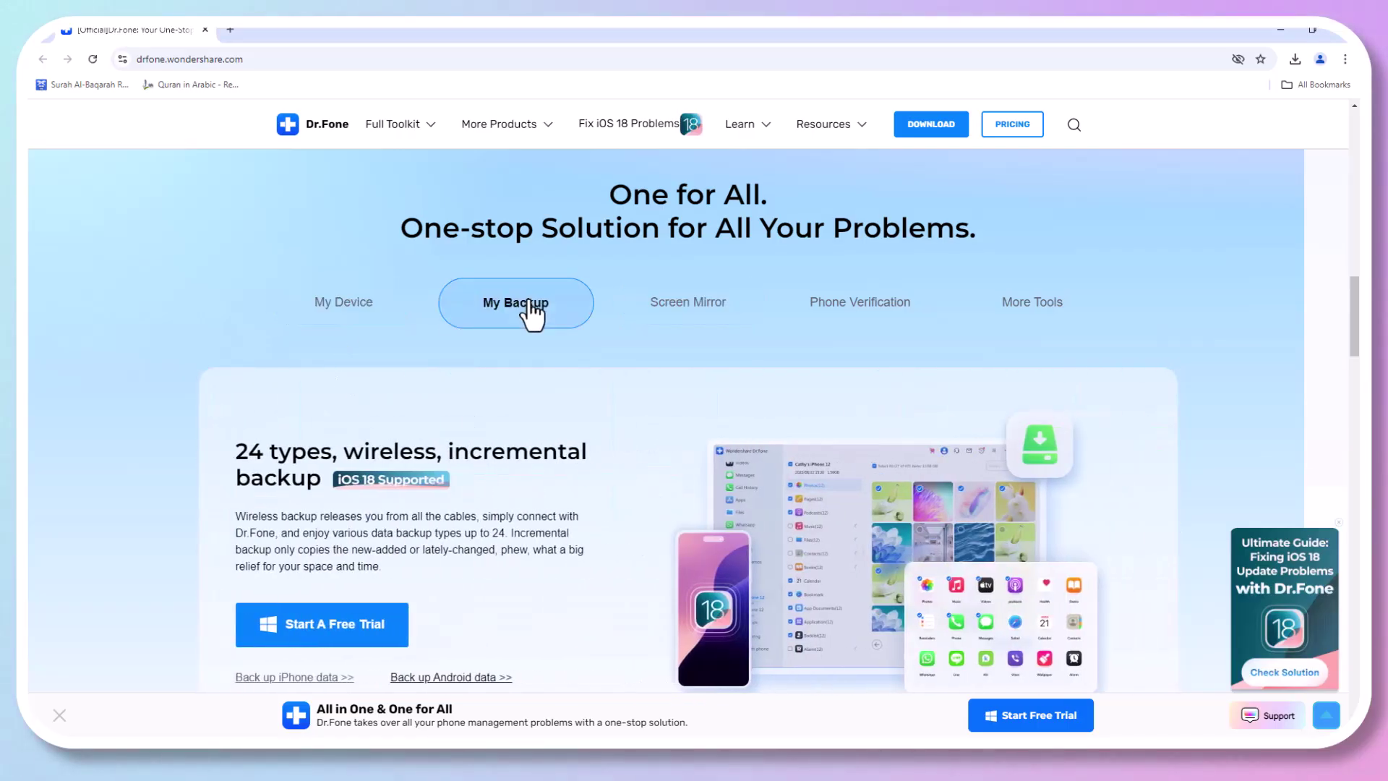
click(651, 313)
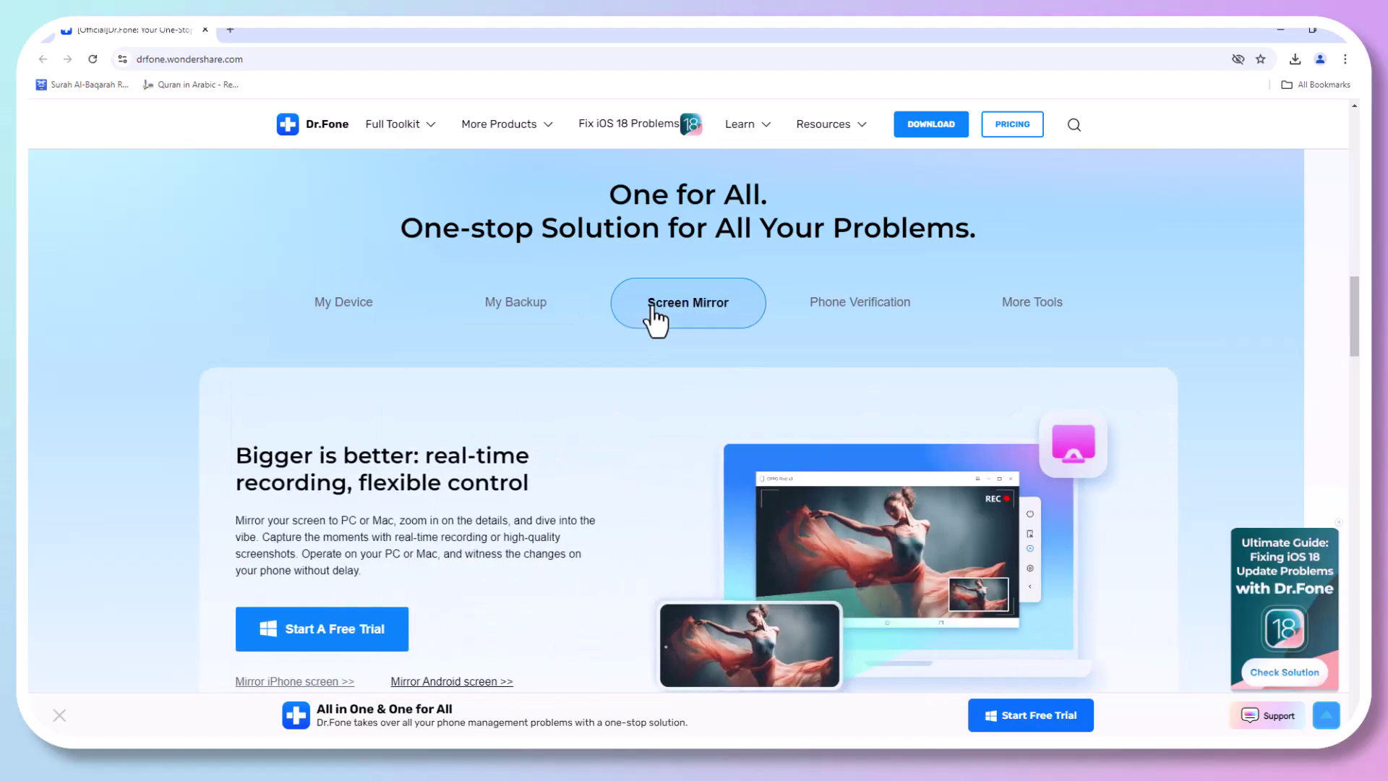
View the Phone Verification and More Tools showcases, then scroll down to We love Dr.Fone
scroll(654, 318, down, 1)
scroll(800, 321, down, 1)
scroll(806, 308, up, 1)
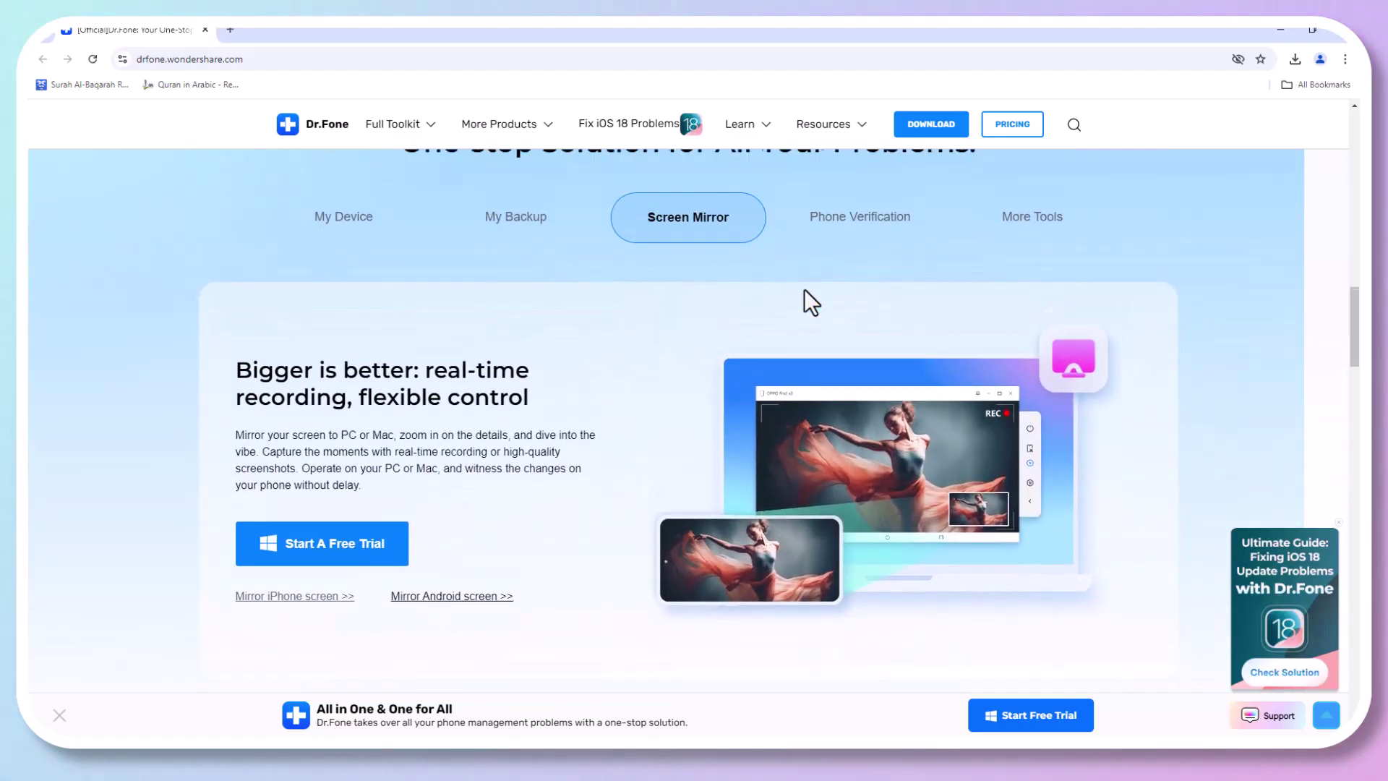
click(847, 232)
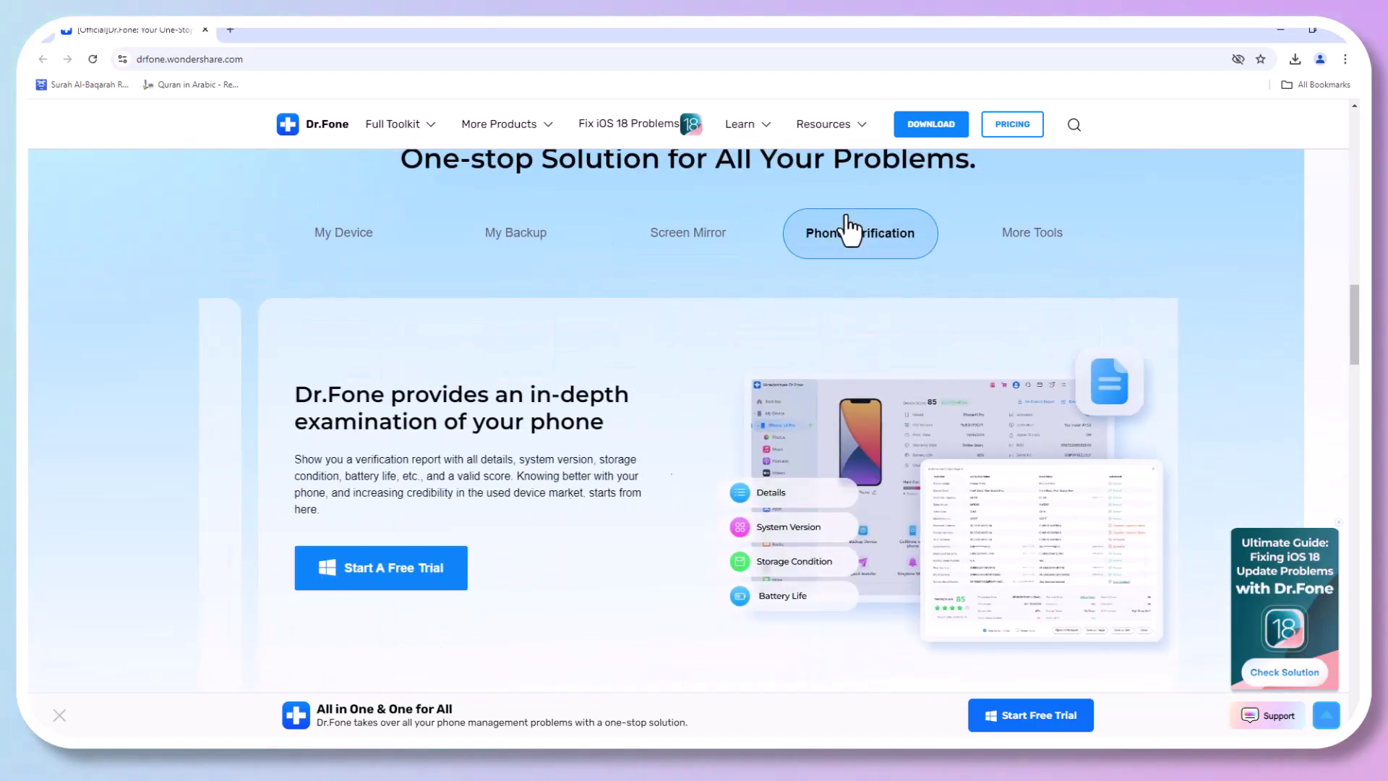
click(1014, 233)
scroll(1013, 239, down, 7)
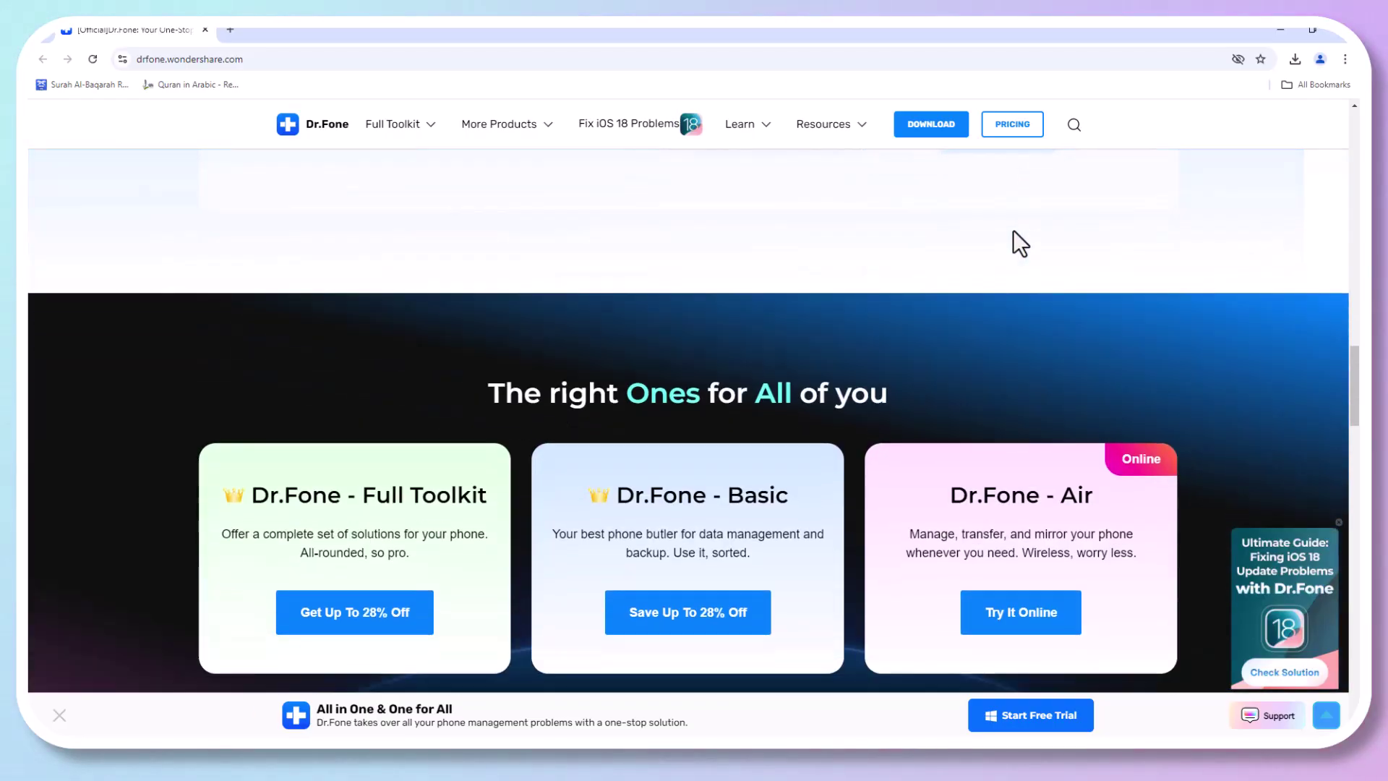
scroll(1013, 230, down, 2)
scroll(1012, 227, down, 5)
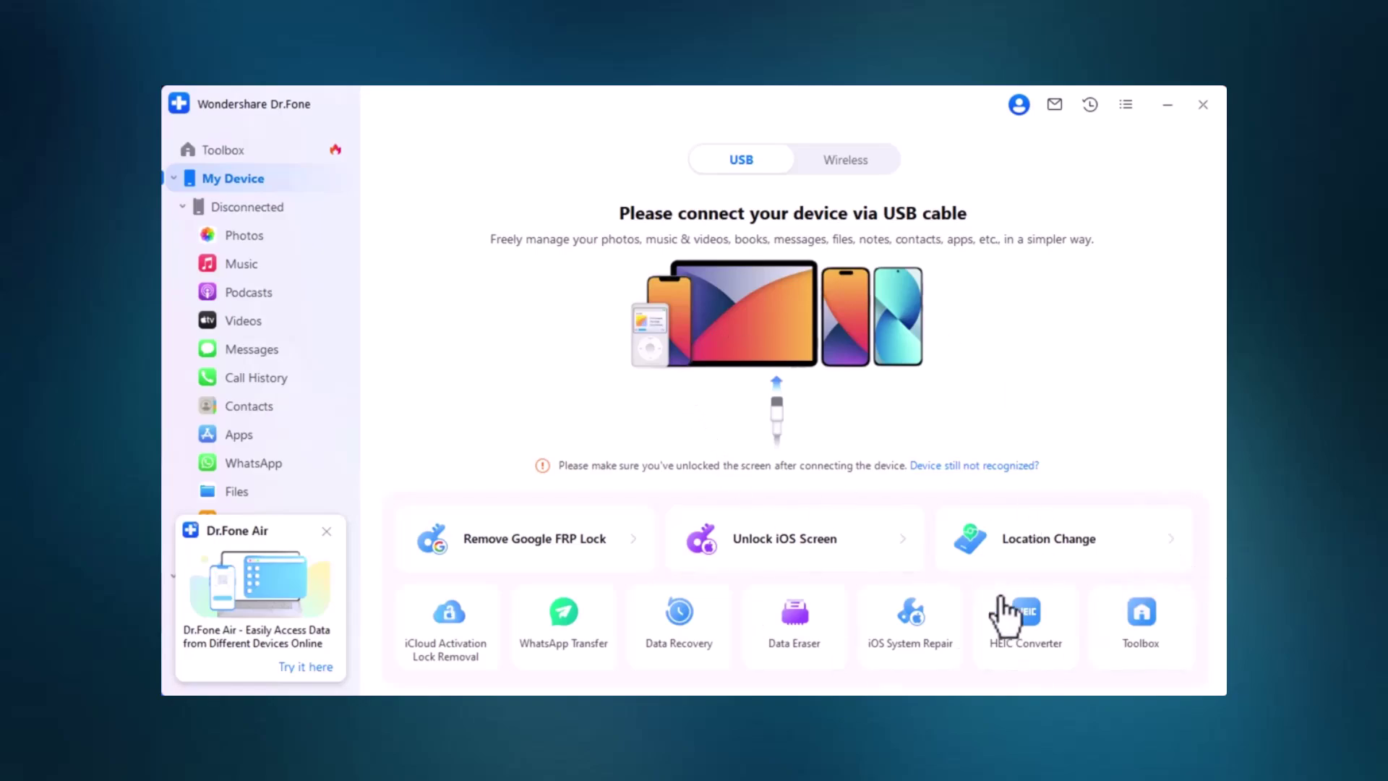
Open the Toolbox page of all tools and launch the Screen Unlock card
click(256, 158)
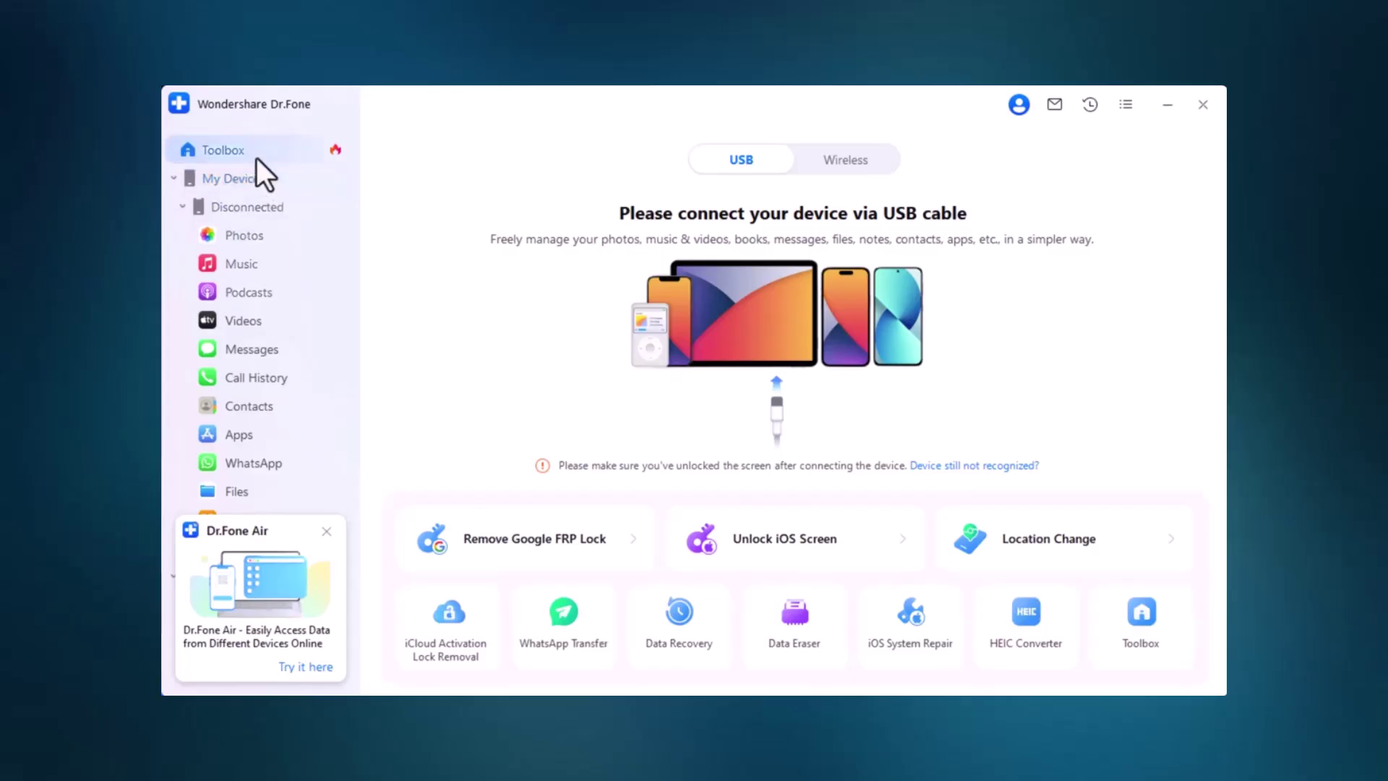
click(512, 329)
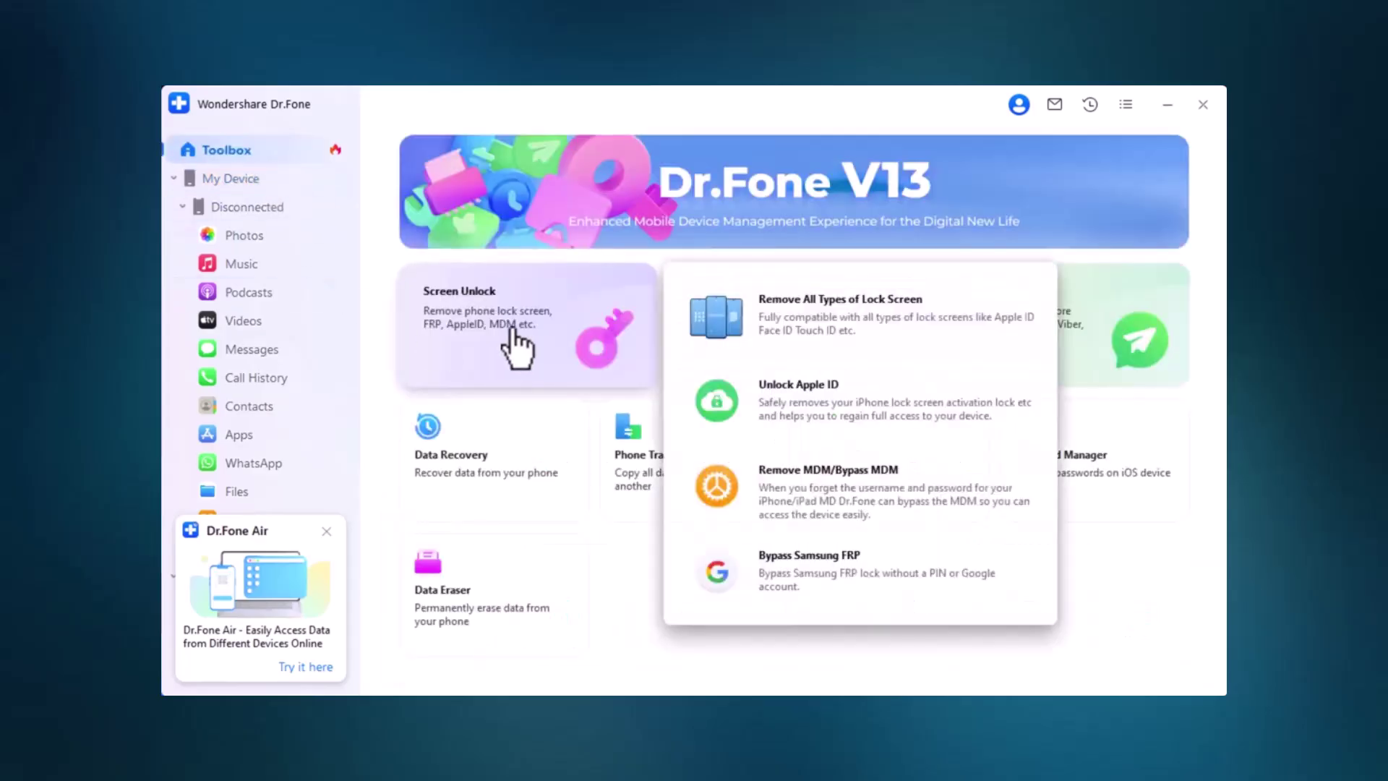
mouse_move(722, 327)
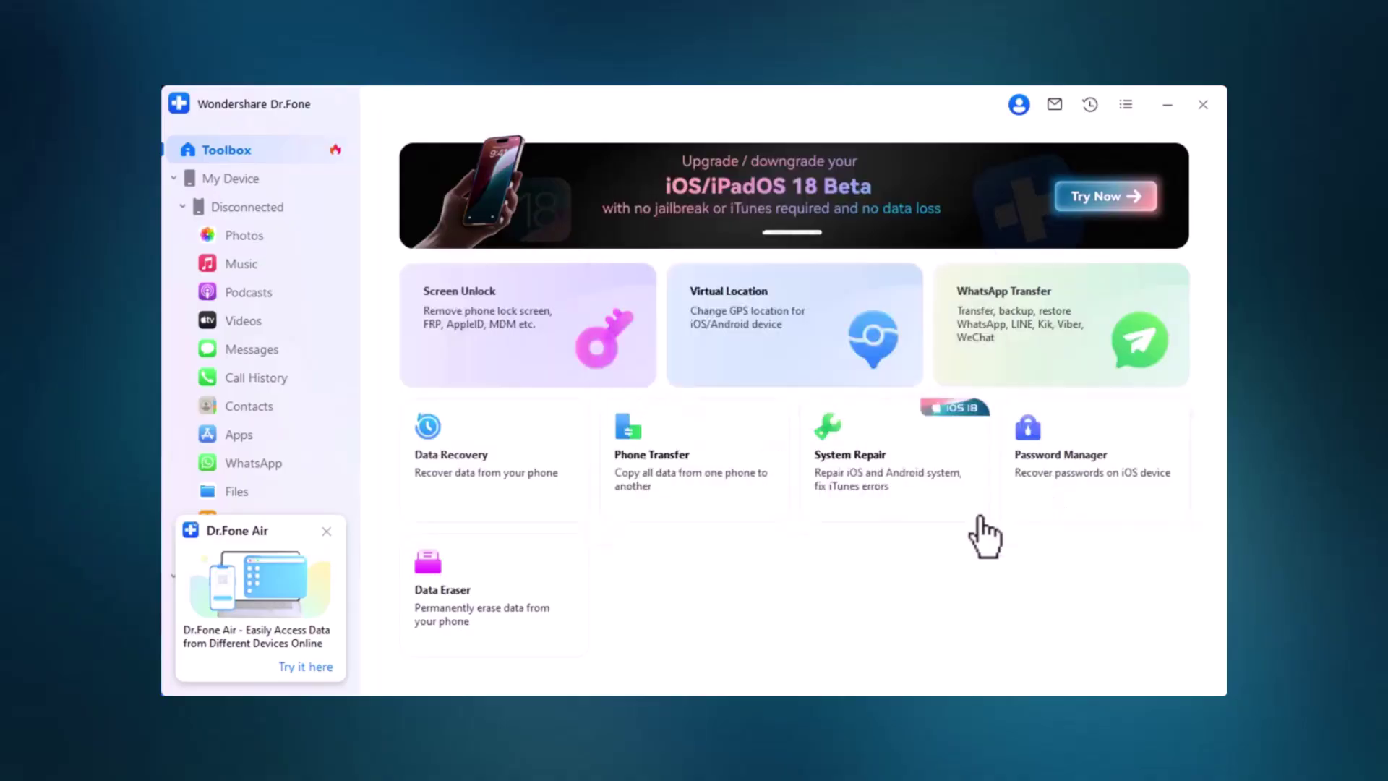
mouse_move(540, 594)
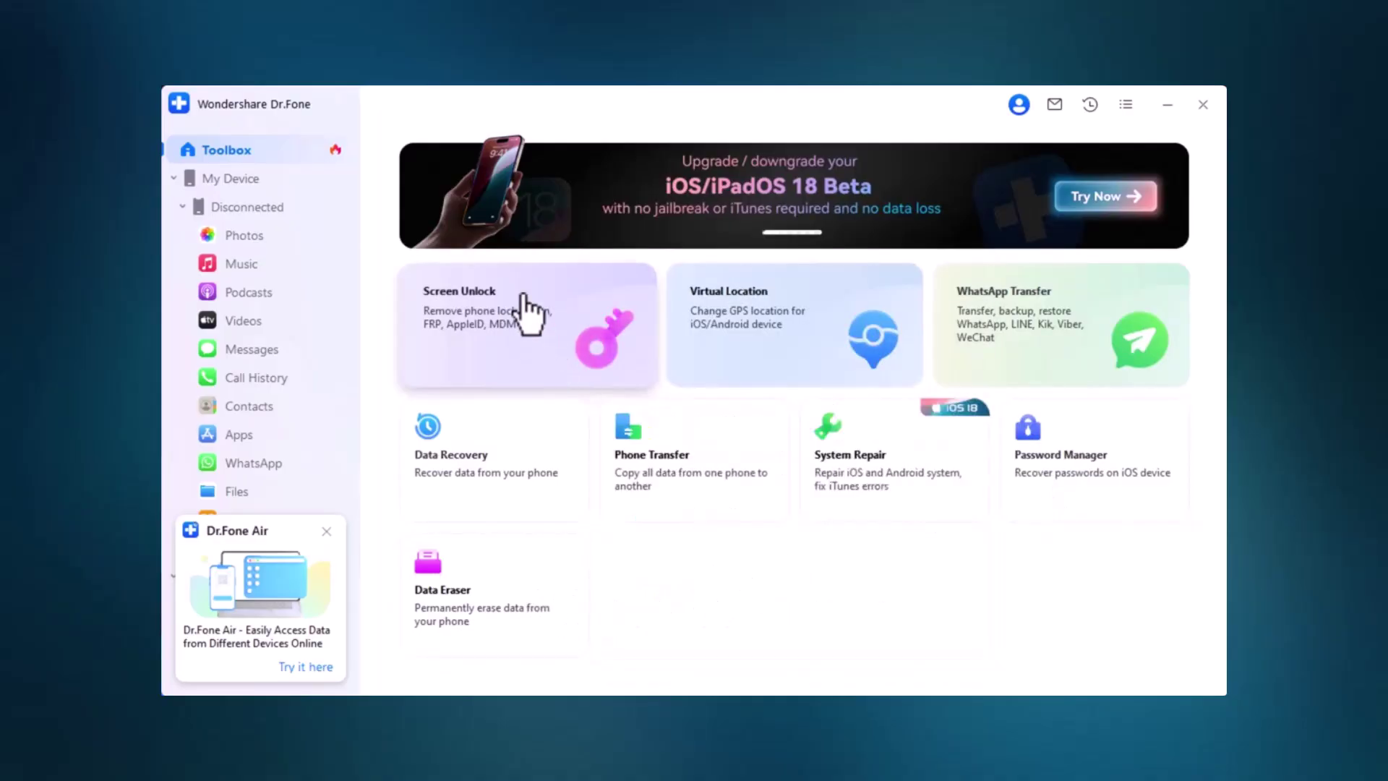
mouse_move(528, 311)
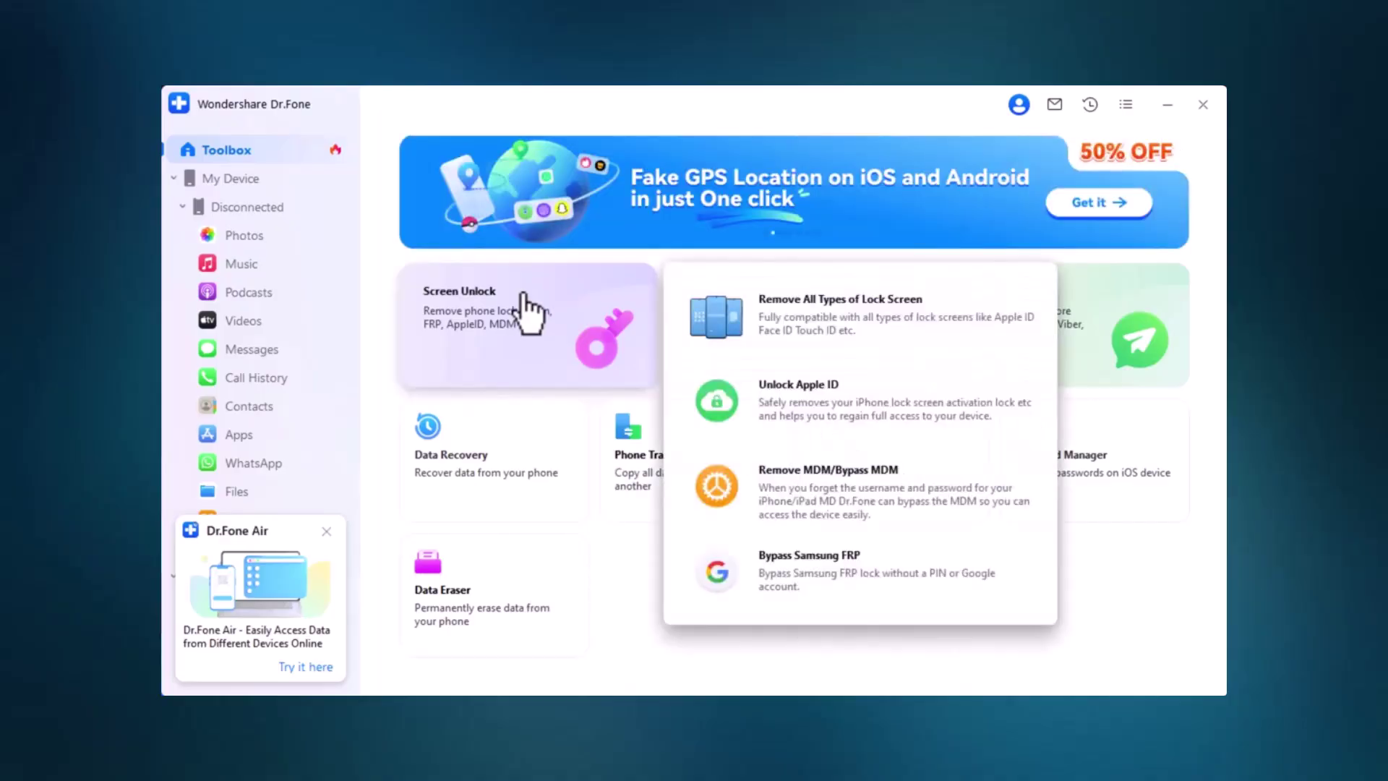
click(521, 294)
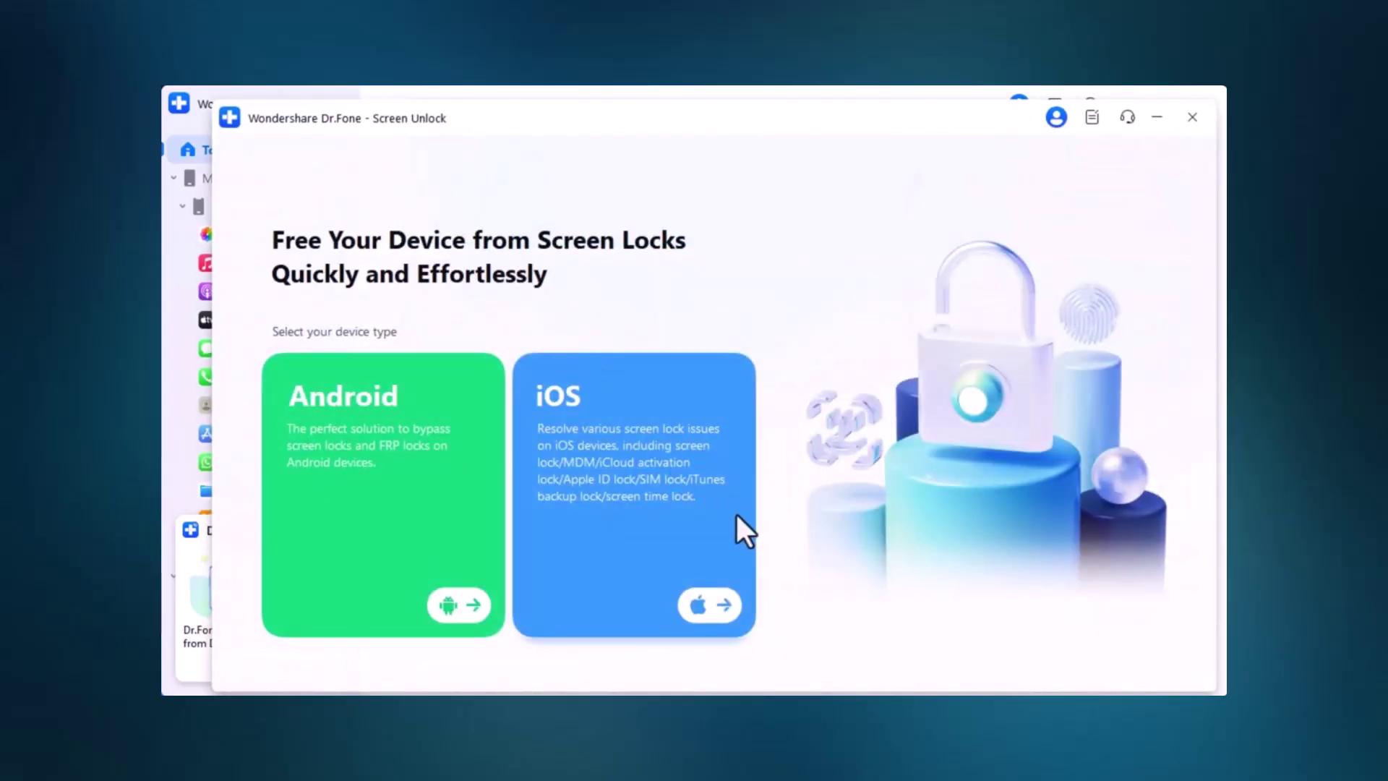
Pick Android as the device type, then choose Unlock Android Screen
click(349, 445)
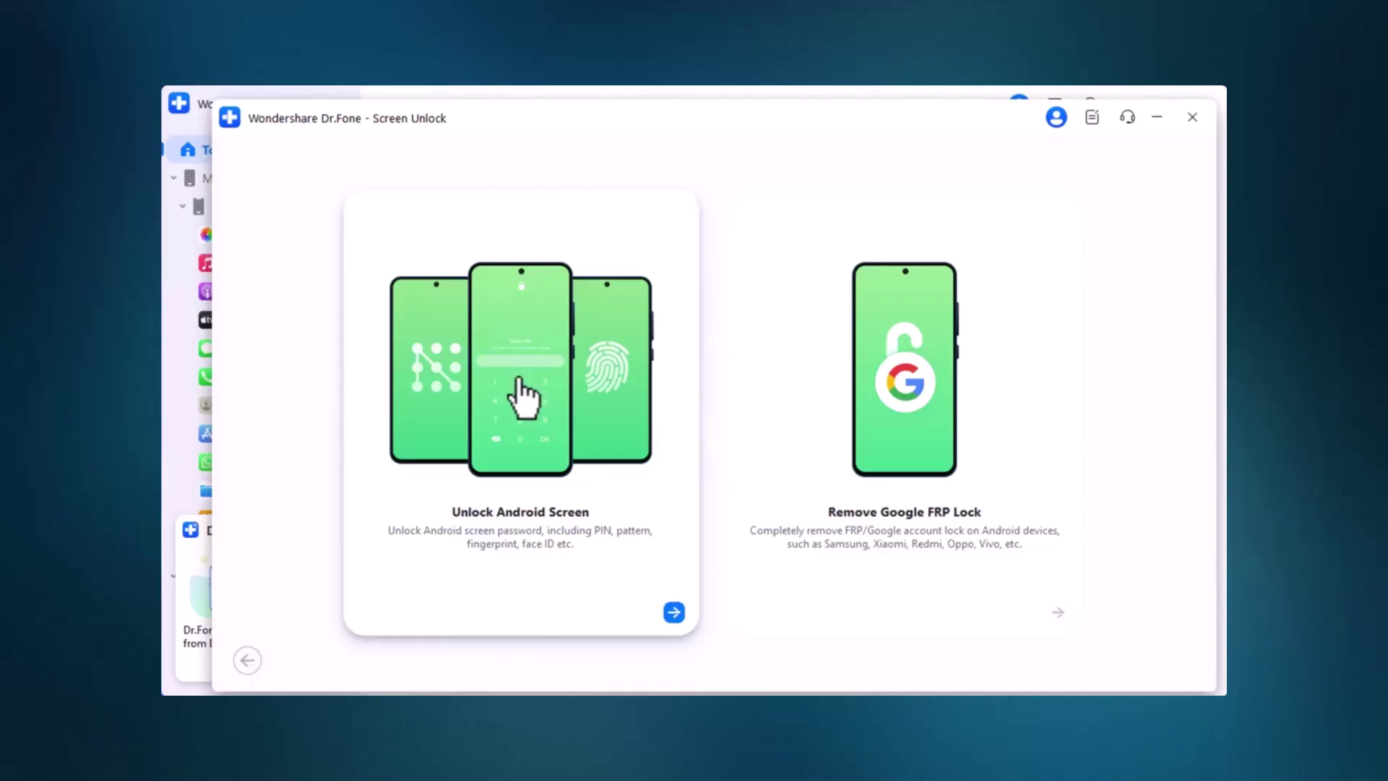
click(522, 396)
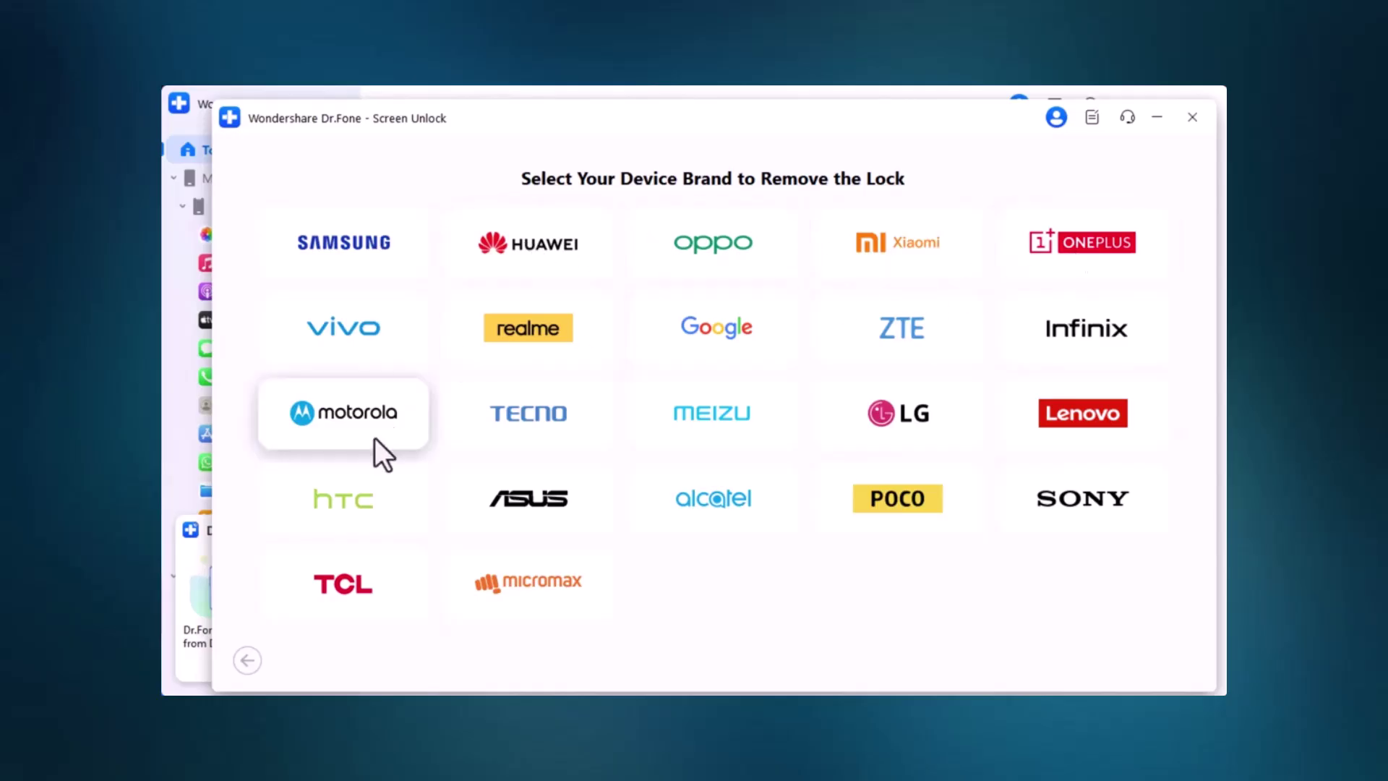
Choose Samsung as the brand and the Remove without Data Loss method
click(349, 249)
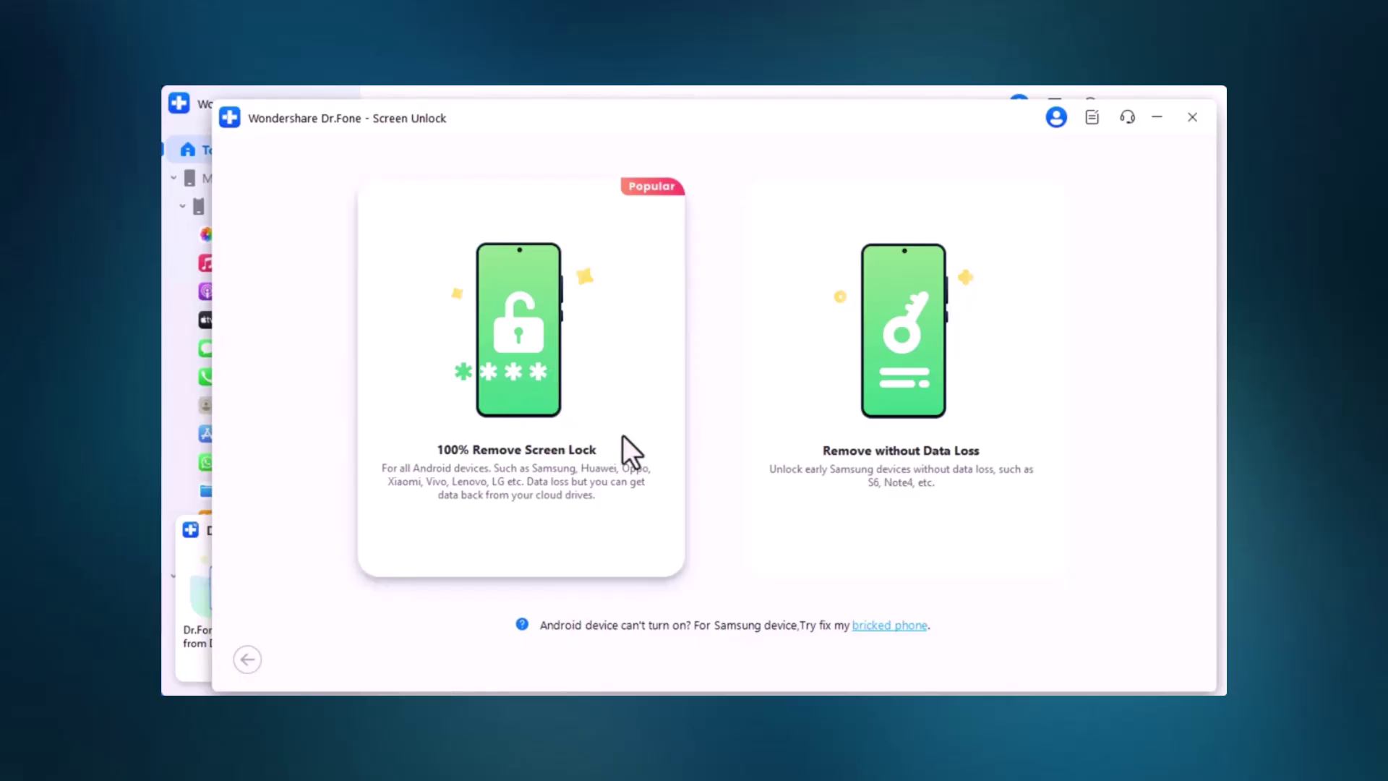
click(972, 413)
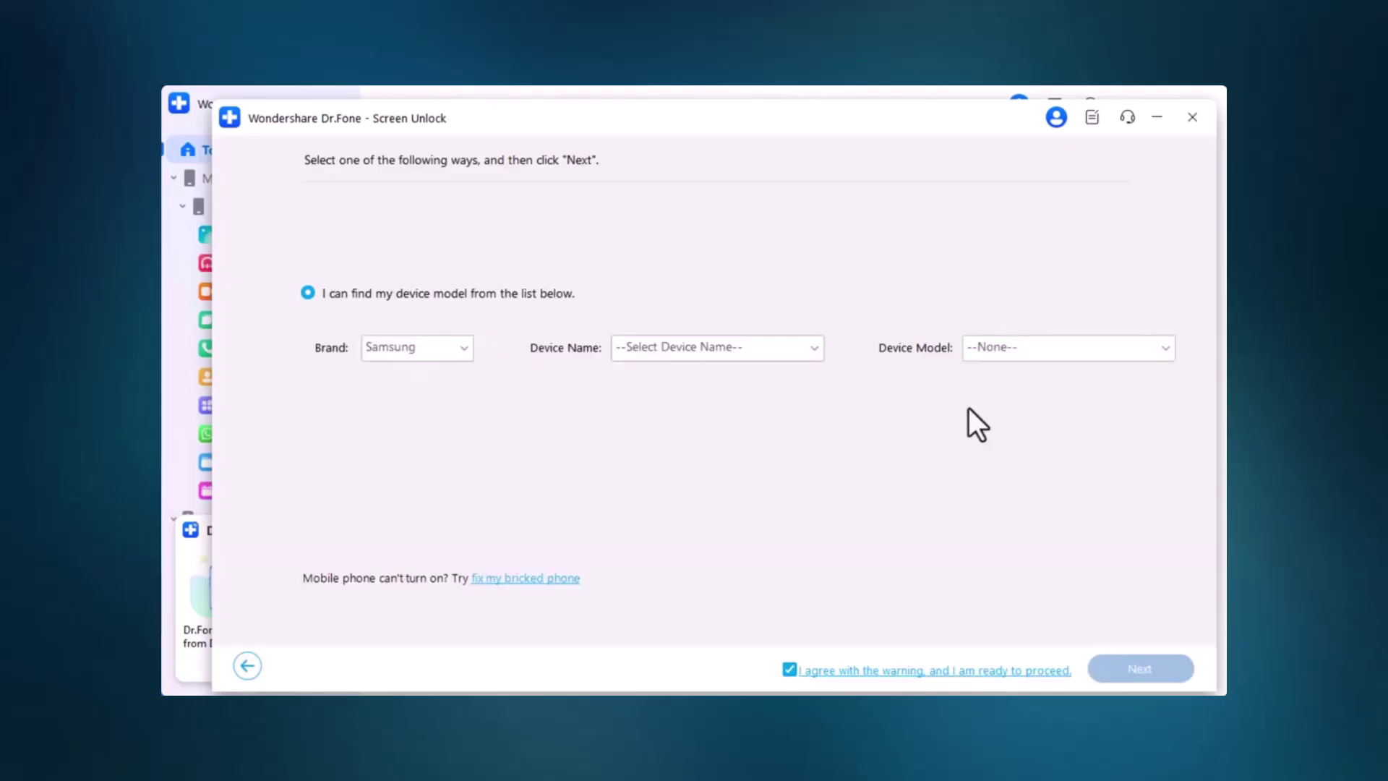
Select Galaxy S4 as device name and GT-I9500(Non-LTE) as model, then continue
click(715, 348)
click(745, 405)
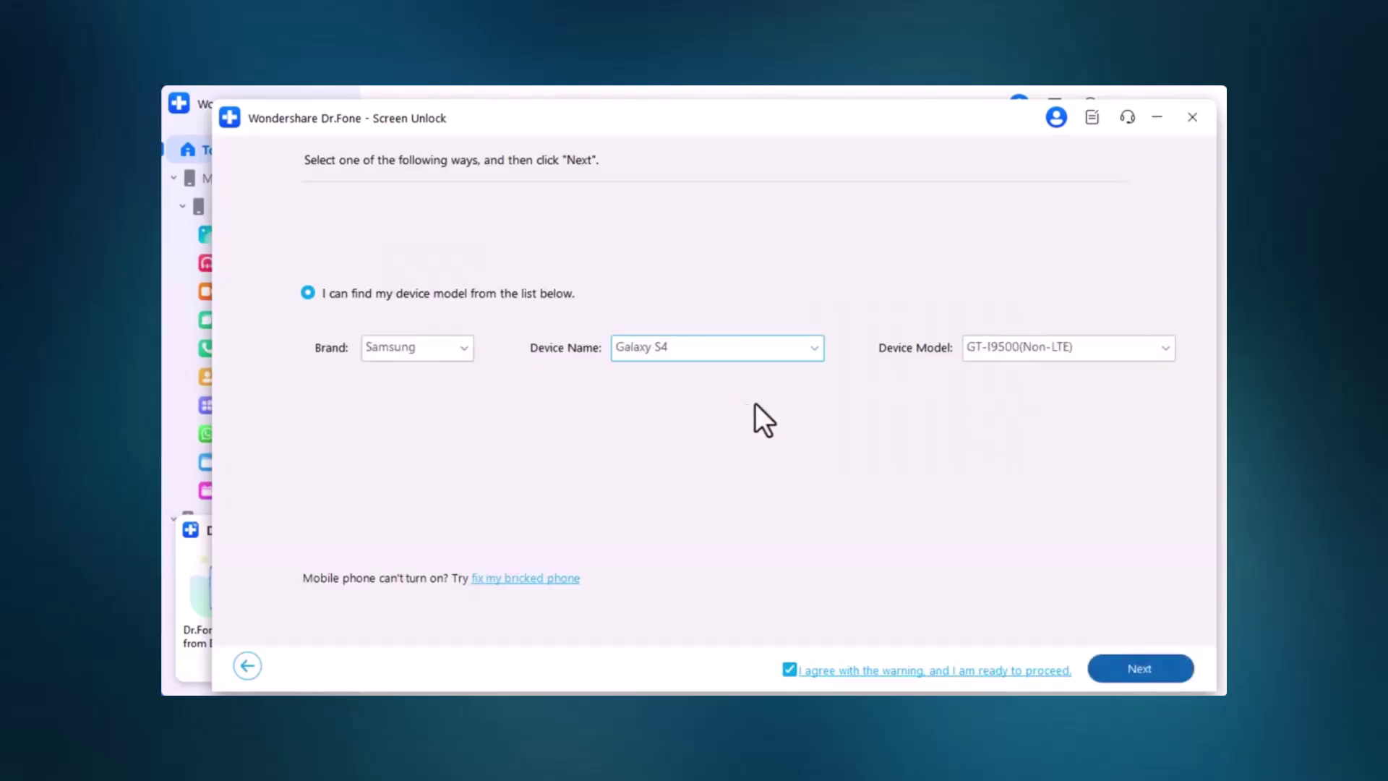
click(1077, 352)
click(1079, 366)
click(1138, 667)
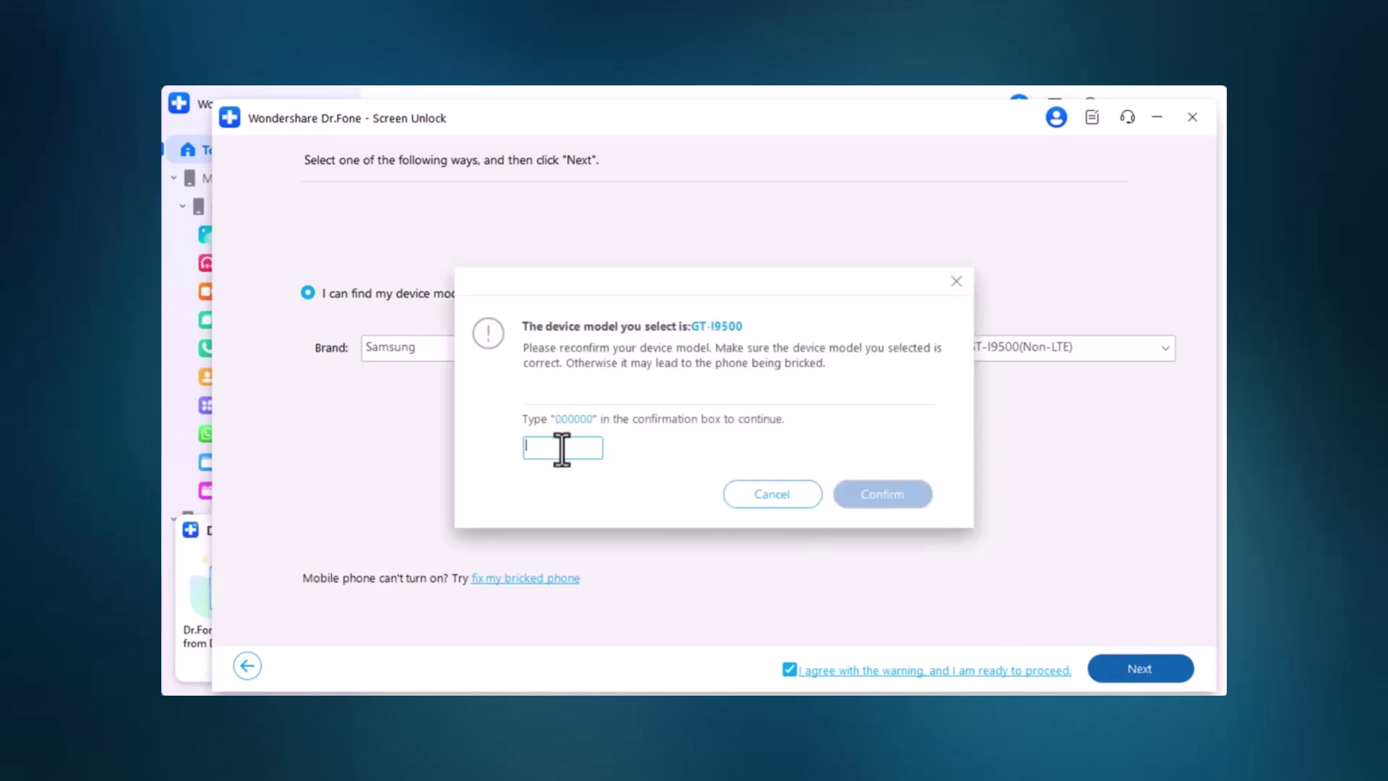
Confirm the model with code 000000 and review Download Mode steps for no-Bixby, Bixby and home-button phones
text(000000)
click(883, 494)
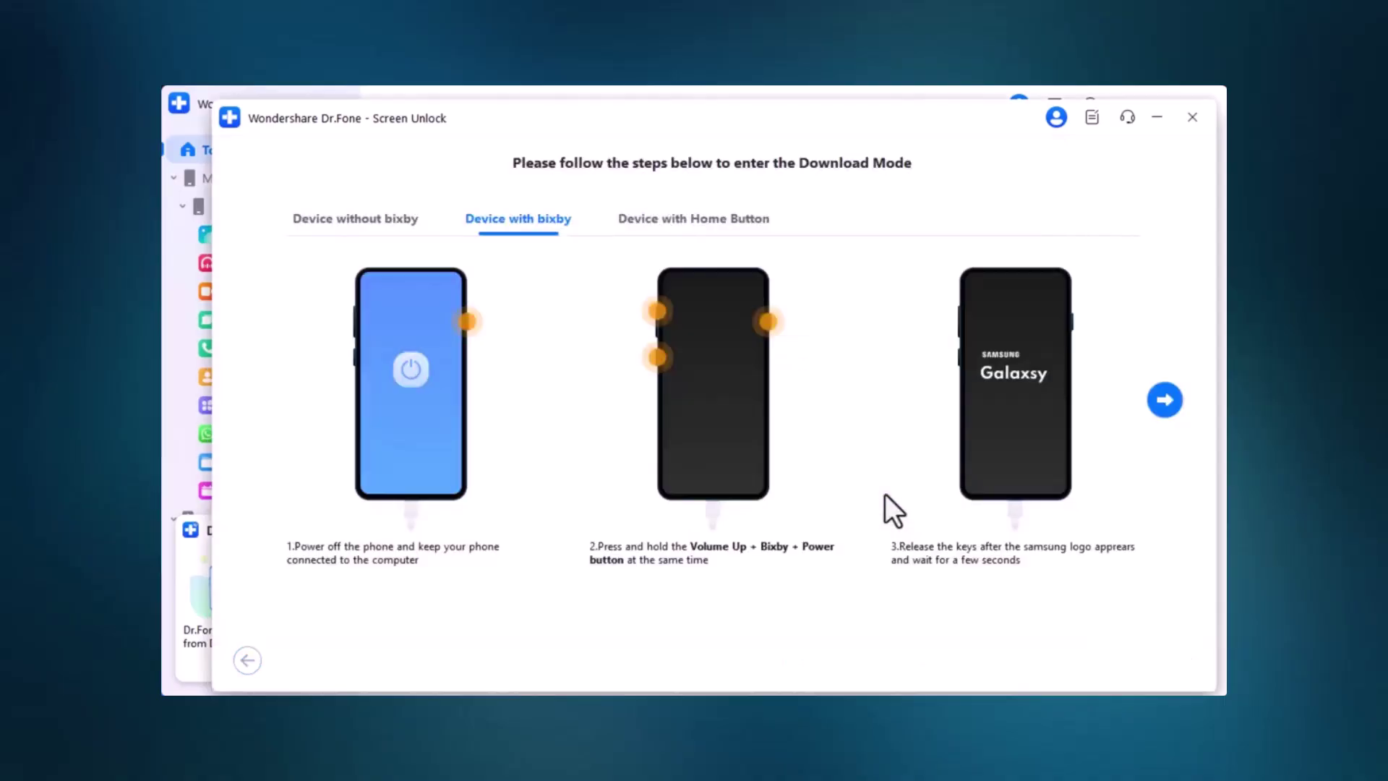
click(1176, 401)
click(482, 216)
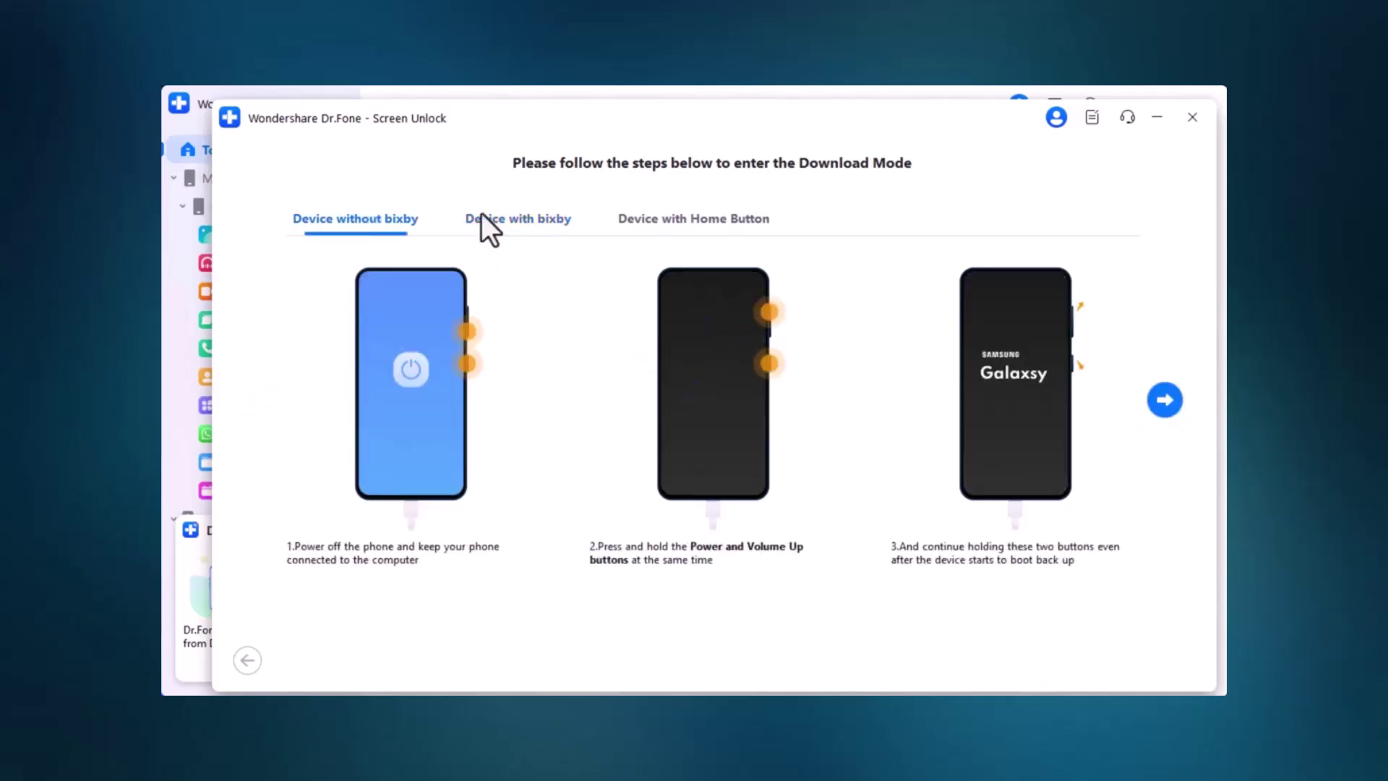
click(528, 225)
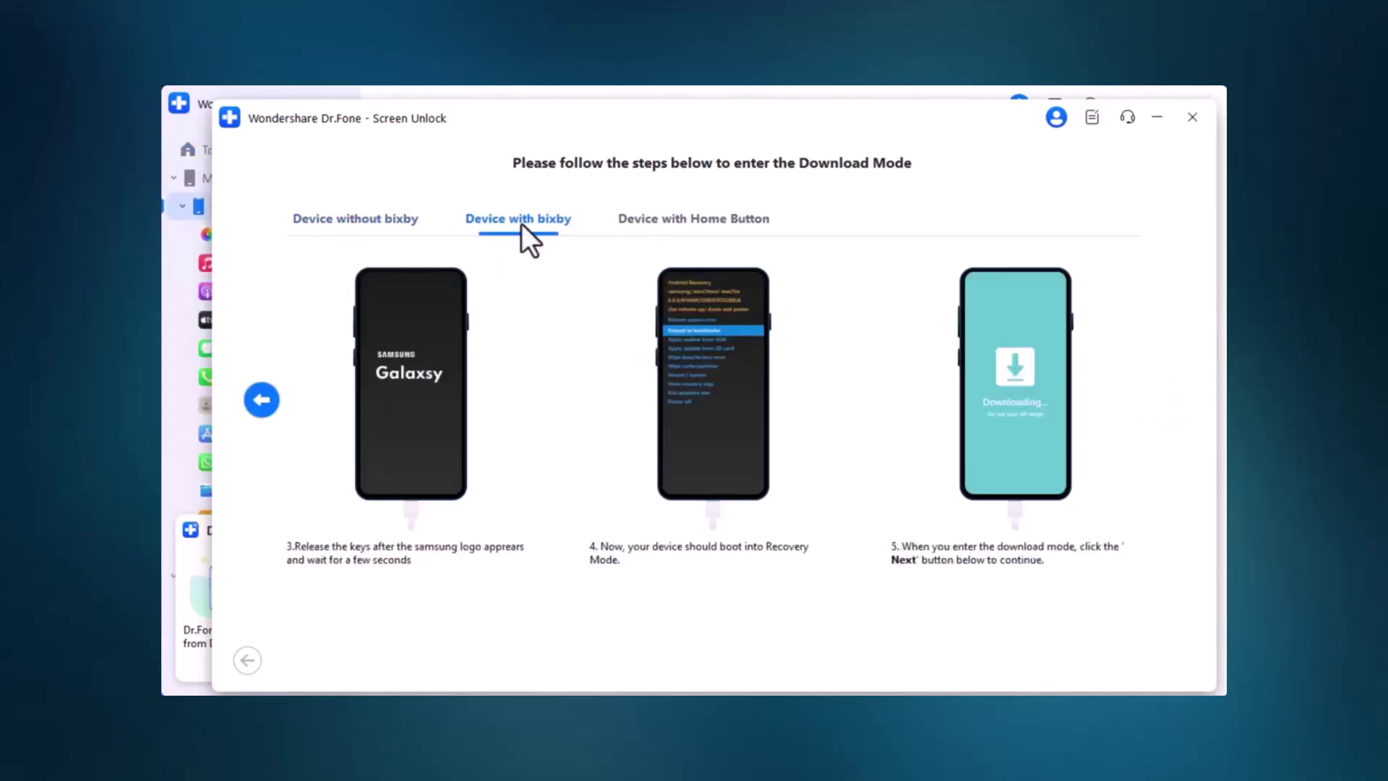
click(721, 223)
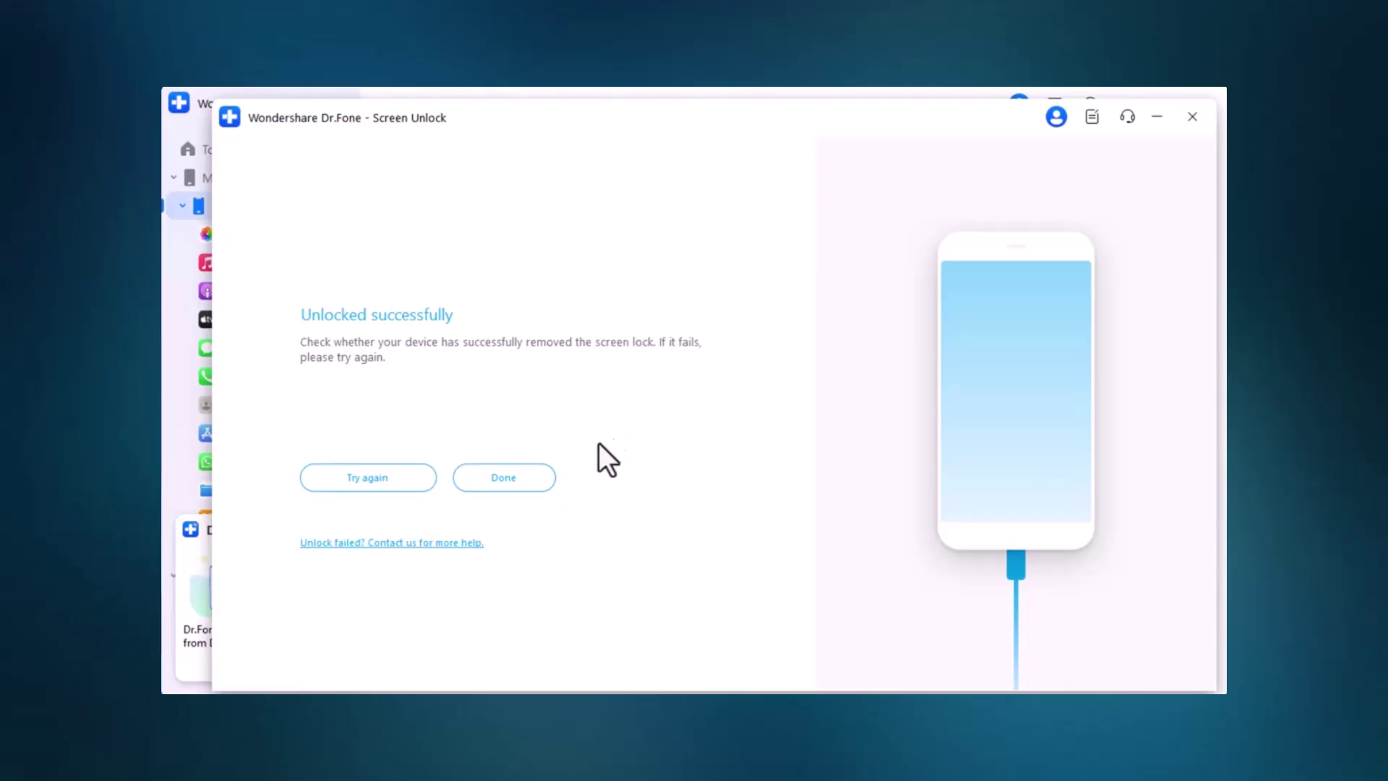
Click Done on the Unlocked successfully page
click(506, 477)
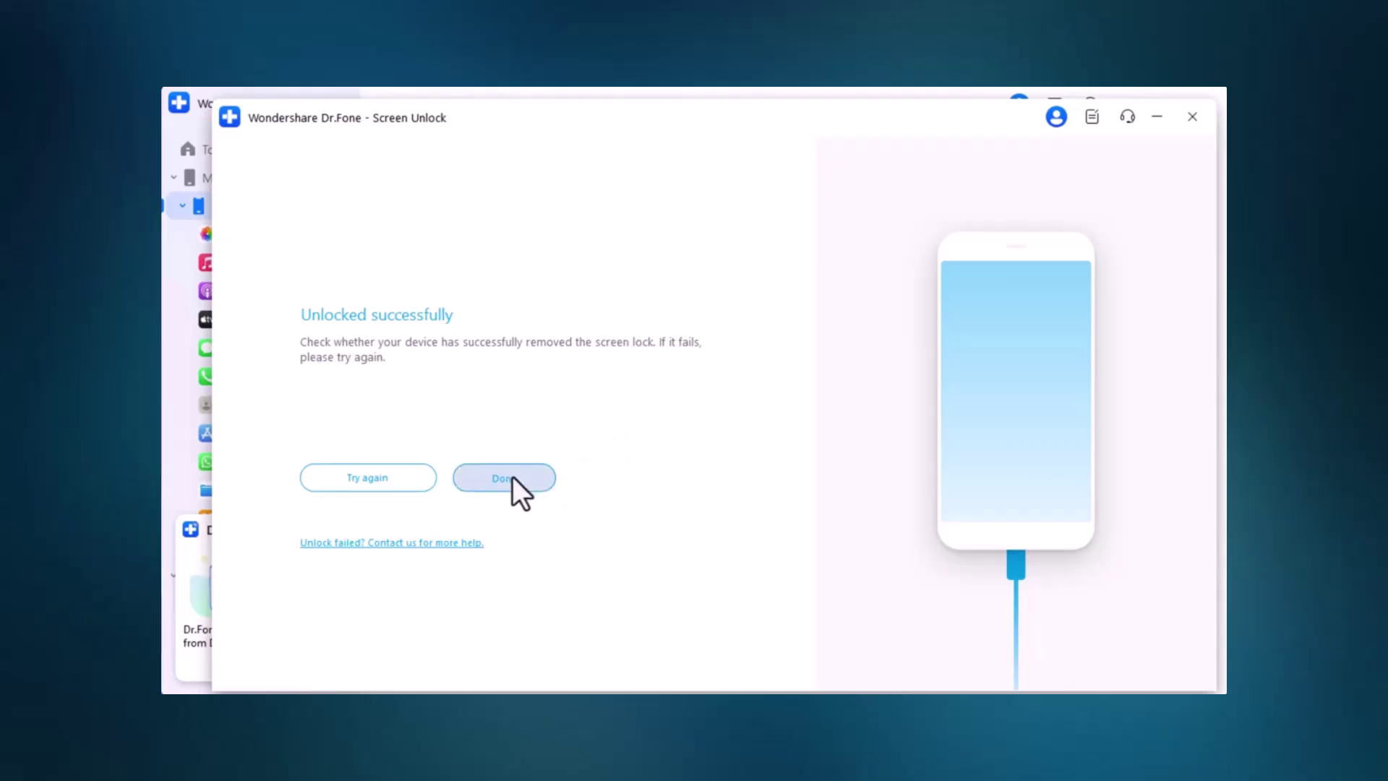